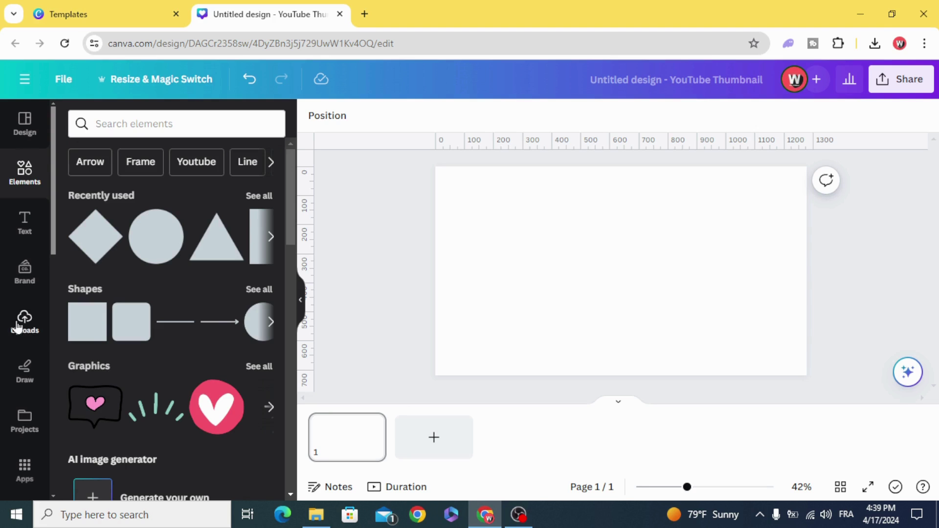
Place the uploaded deer photo on the page and enlarge it to fill the 1280×720 canvas
click(17, 327)
drag(156, 259, 498, 241)
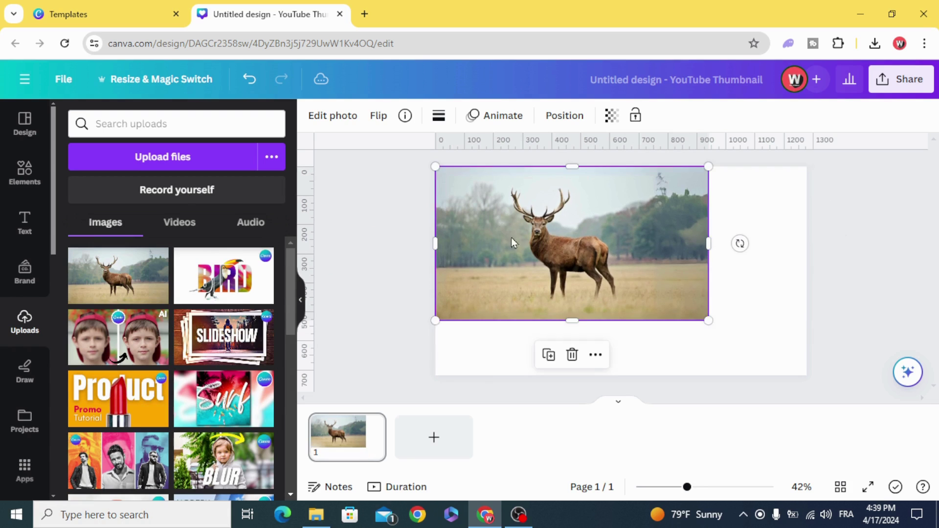
drag(708, 321, 807, 375)
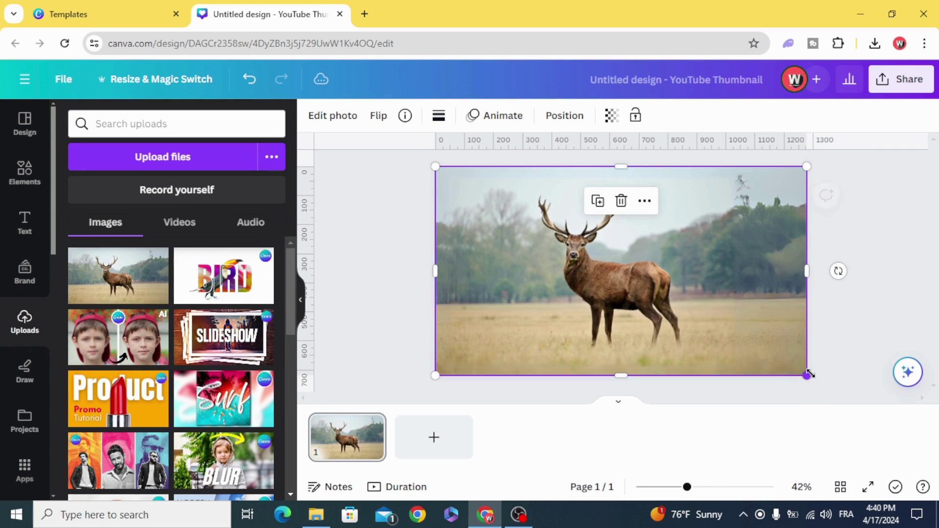
Search the Elements Frames library for 'd'
click(17, 179)
scroll(172, 293, down, 10)
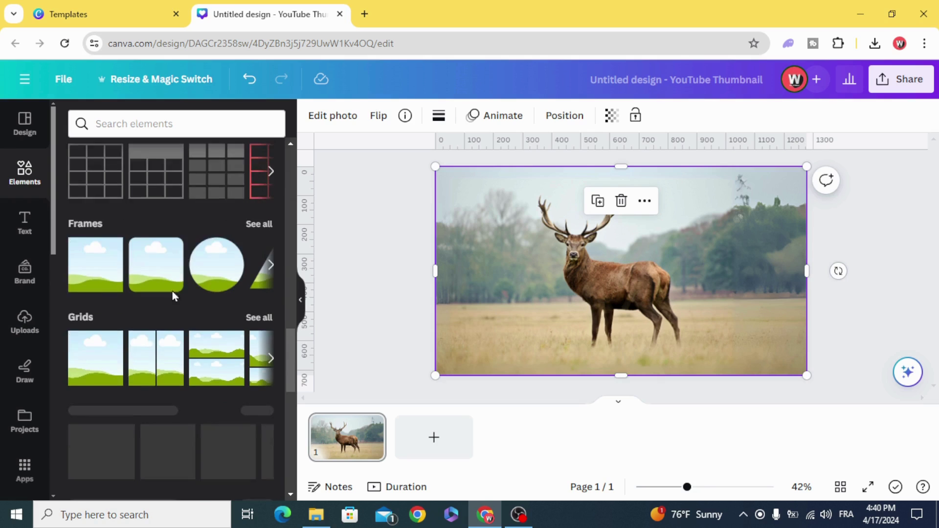
scroll(77, 318, up, 1)
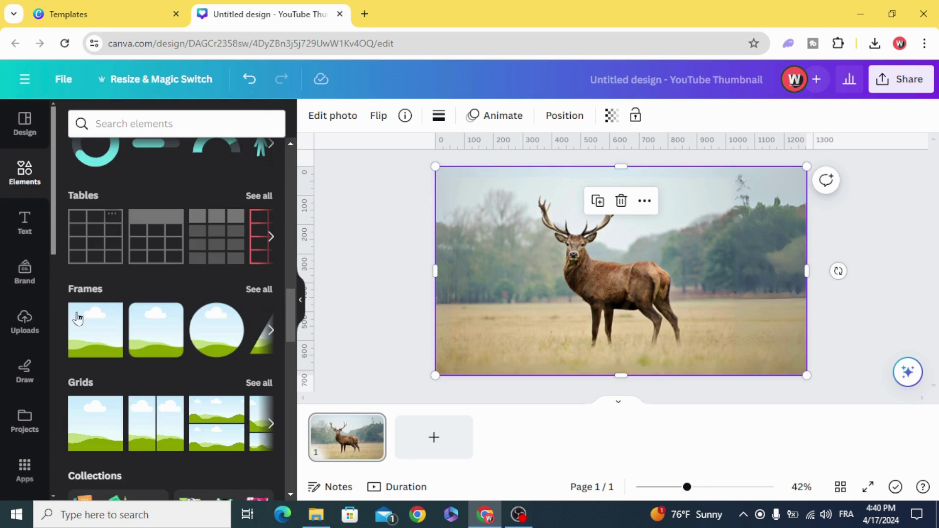
click(265, 290)
click(139, 148)
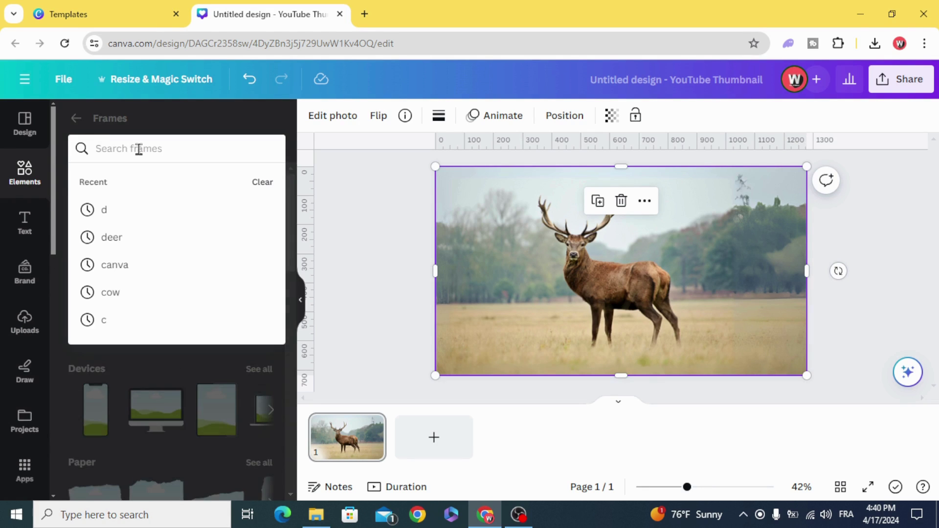
text(d)
key(Return)
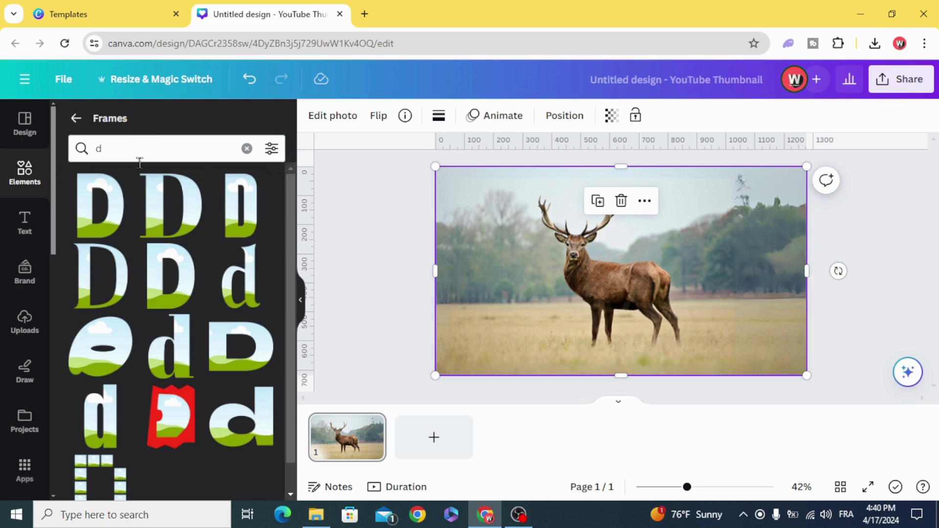
Add a D frame over the deer photo, enlarge it to about 380×526 and shift it right
drag(111, 218, 600, 259)
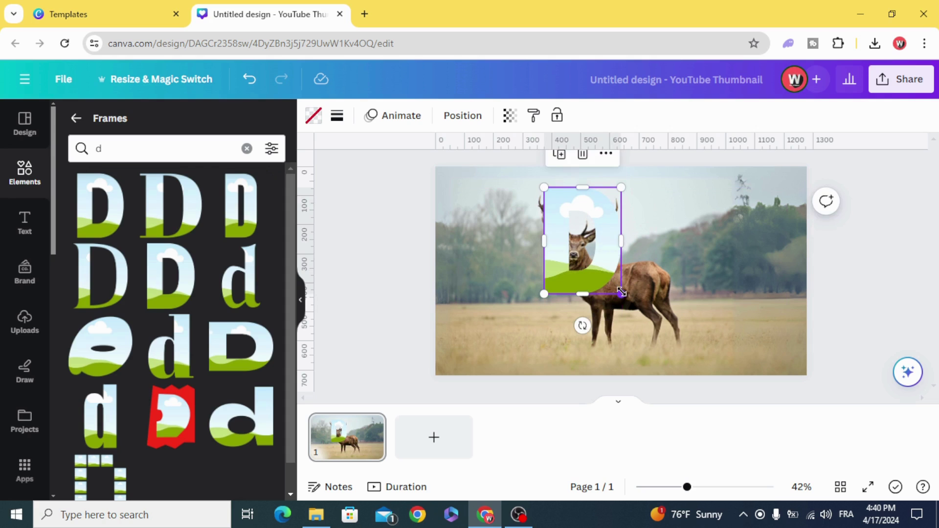
drag(622, 292, 669, 328)
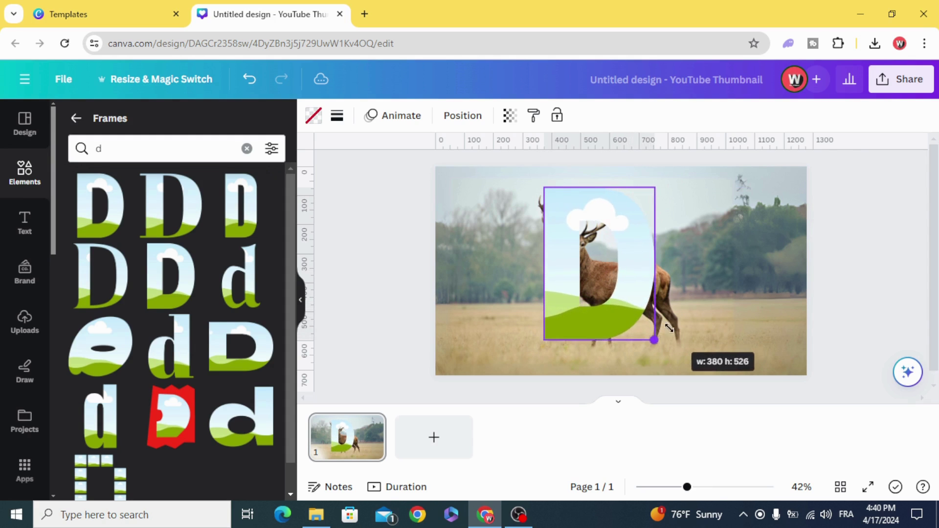
drag(567, 286, 608, 293)
Duplicate the deer photo and drop the copy into the D frame
click(400, 252)
click(457, 255)
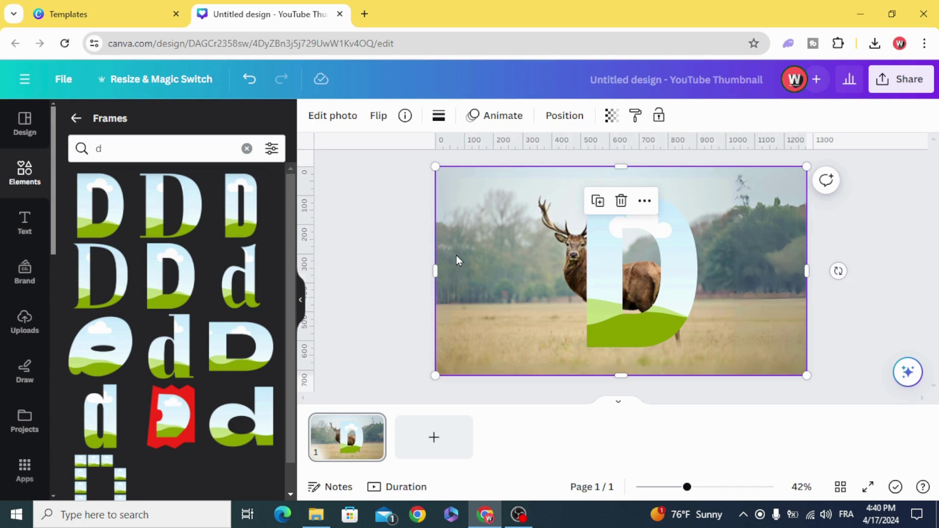
click(597, 201)
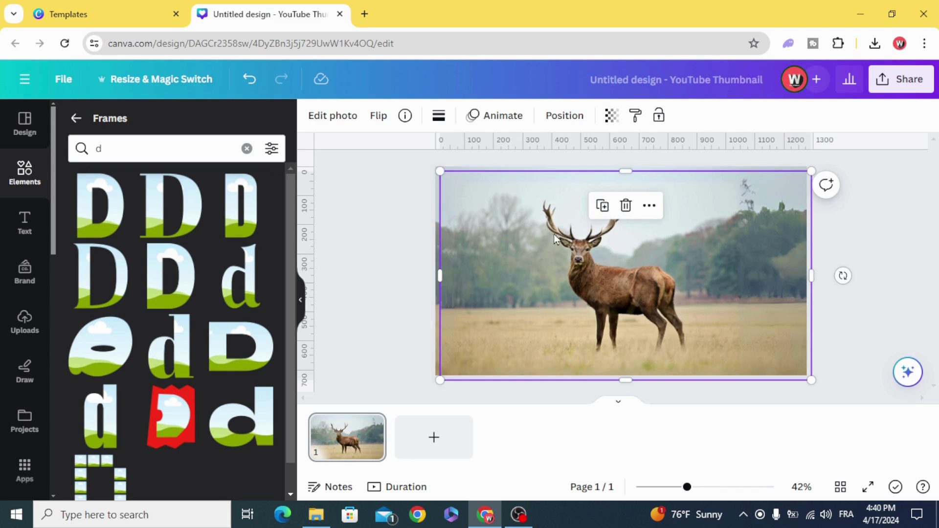
drag(554, 238, 603, 258)
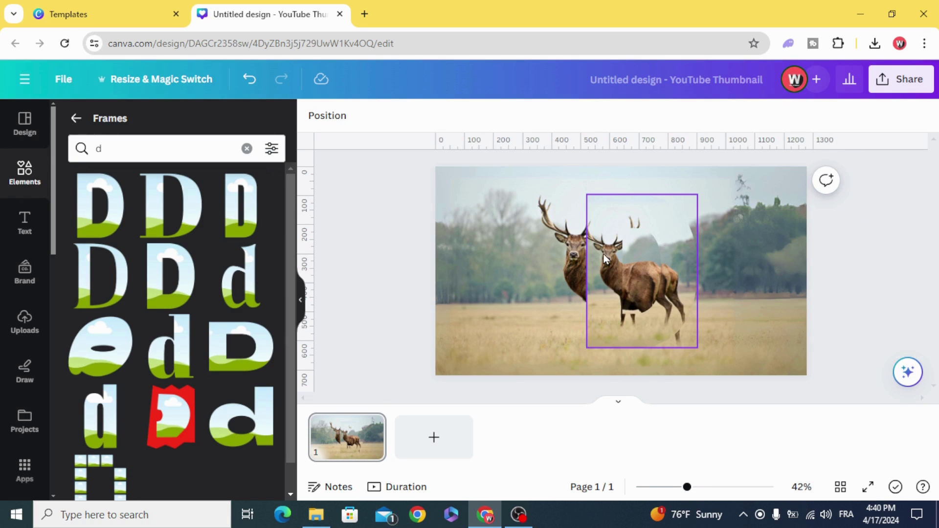
Resize and shift the framed photo so it lines up with the background deer
double_click(604, 254)
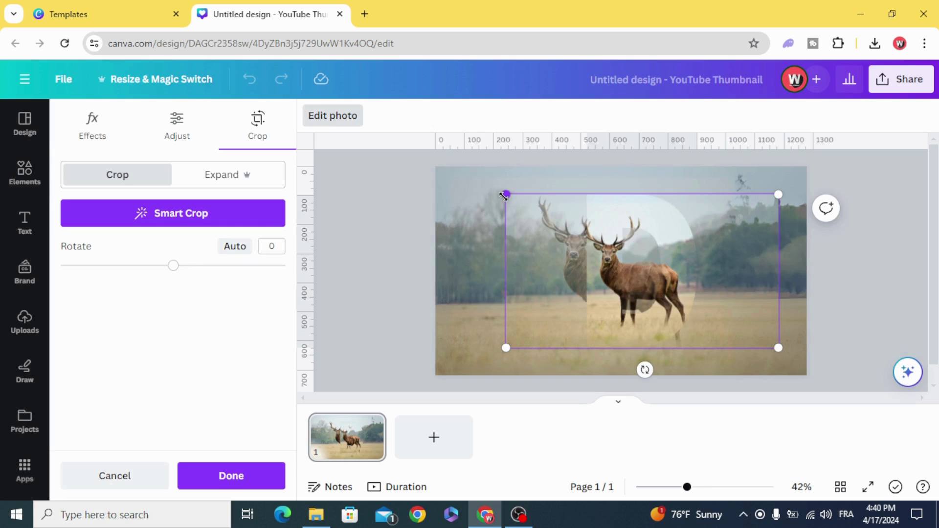
drag(504, 196, 430, 151)
drag(453, 192, 459, 204)
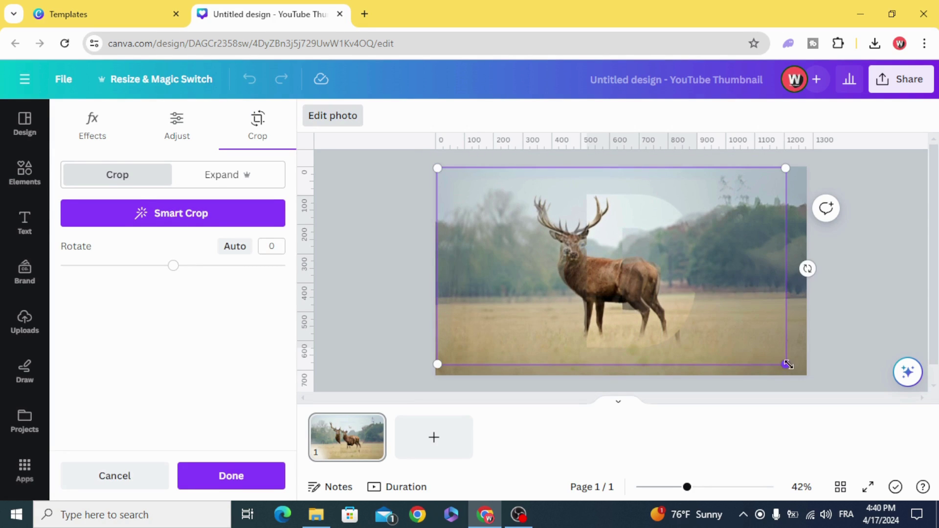
drag(788, 365, 804, 374)
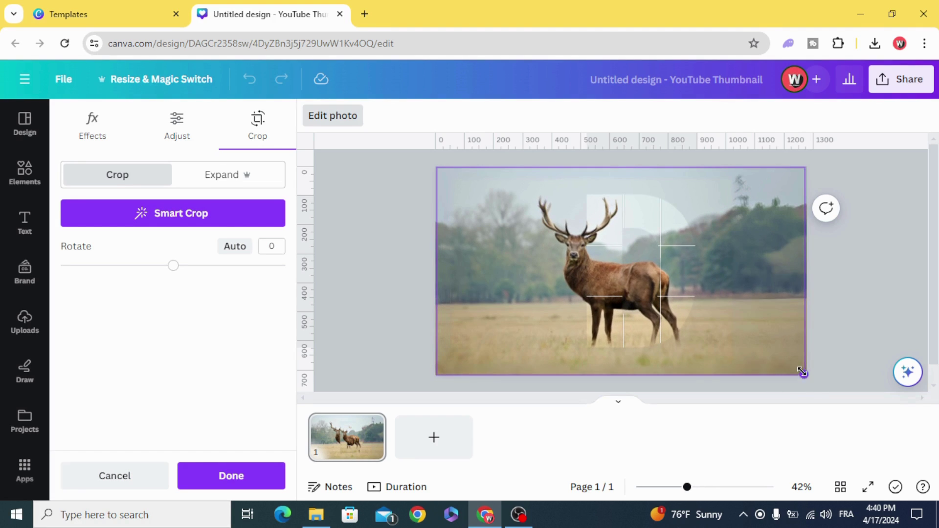
click(400, 243)
click(603, 274)
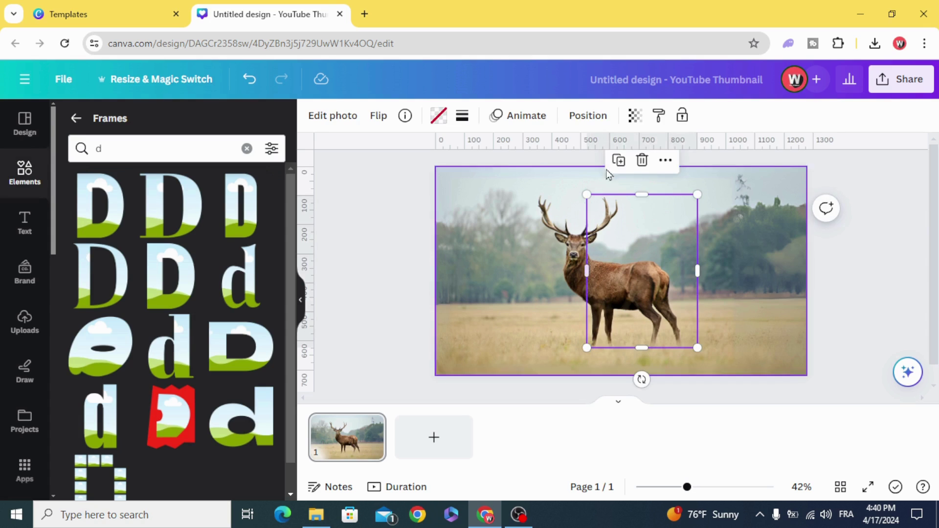
Duplicate the D frame, offset the copy slightly, and set its photo brightness to -100
click(618, 160)
drag(616, 268, 629, 263)
click(323, 120)
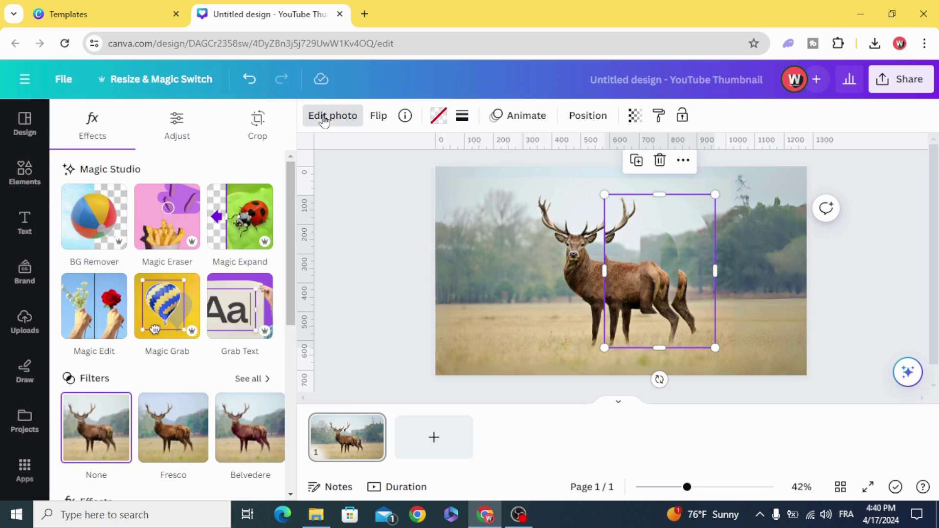
click(168, 126)
scroll(146, 288, down, 4)
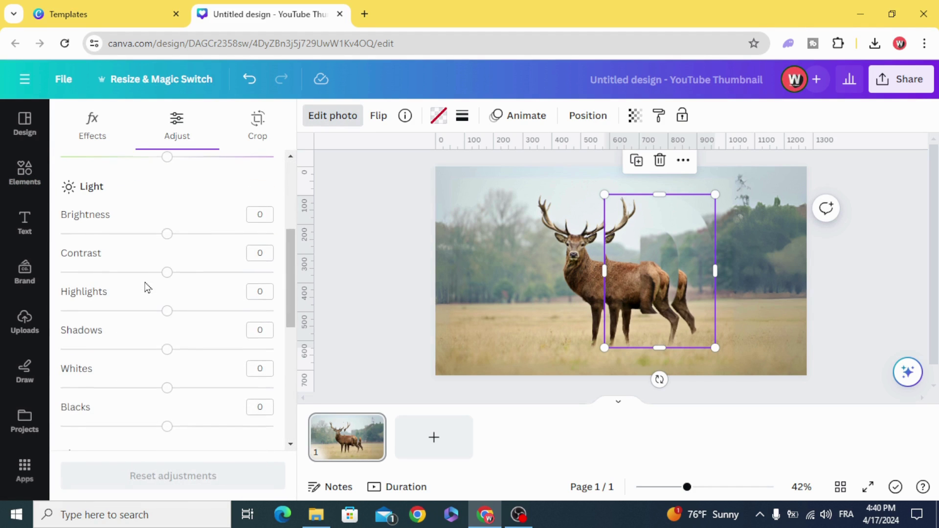
drag(149, 237, 55, 235)
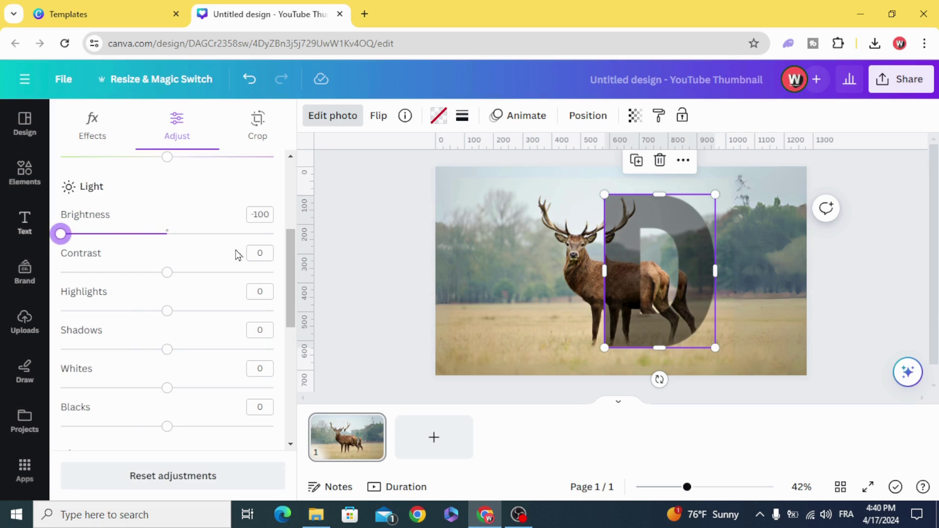
click(374, 242)
click(623, 269)
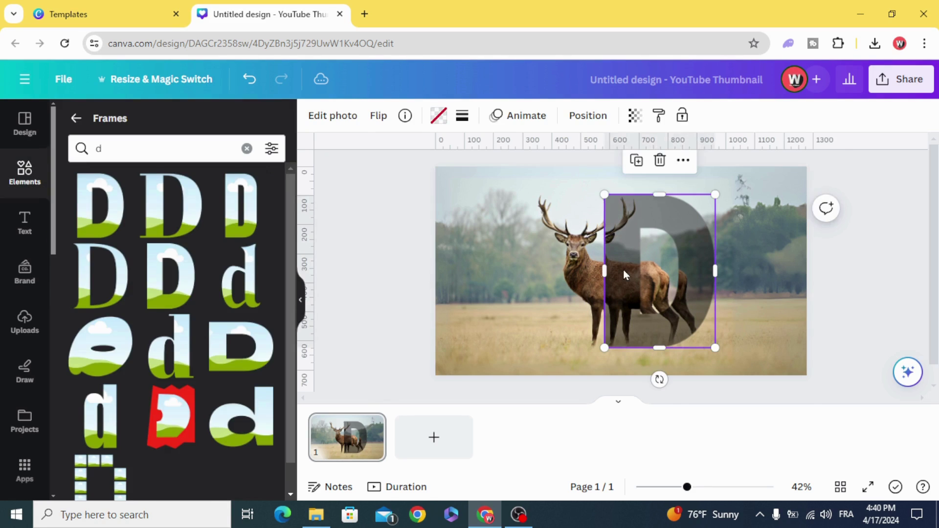
Move the dark D one layer behind the deer-filled D frame using the layers list
right_click(624, 275)
mouse_move(717, 239)
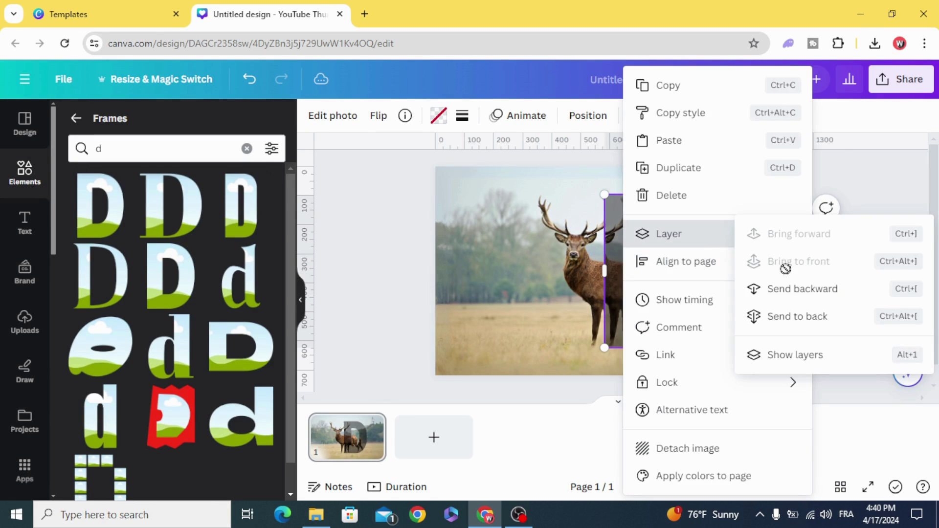
click(802, 362)
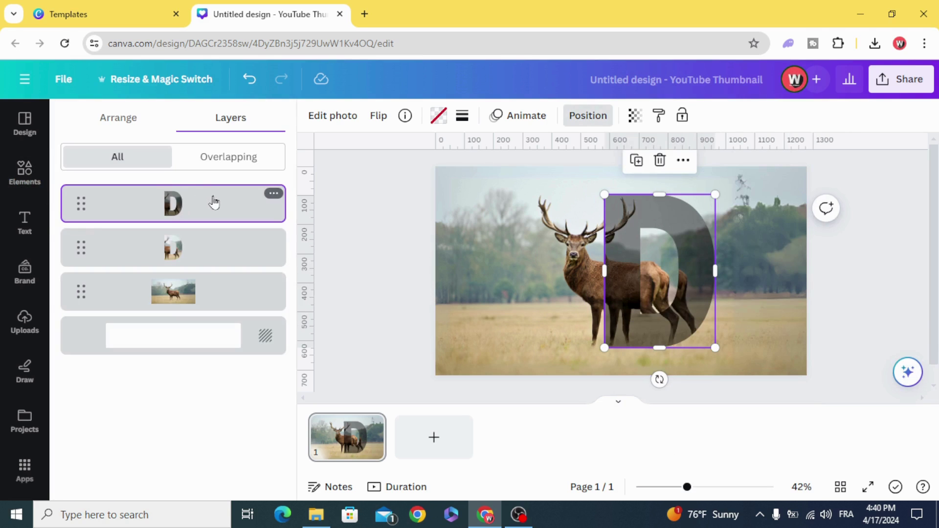
drag(214, 202, 216, 260)
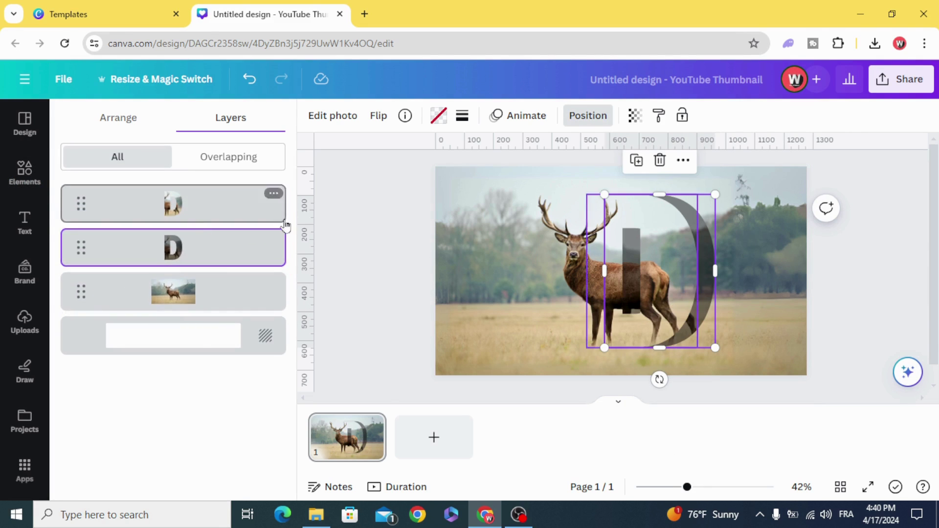
click(365, 232)
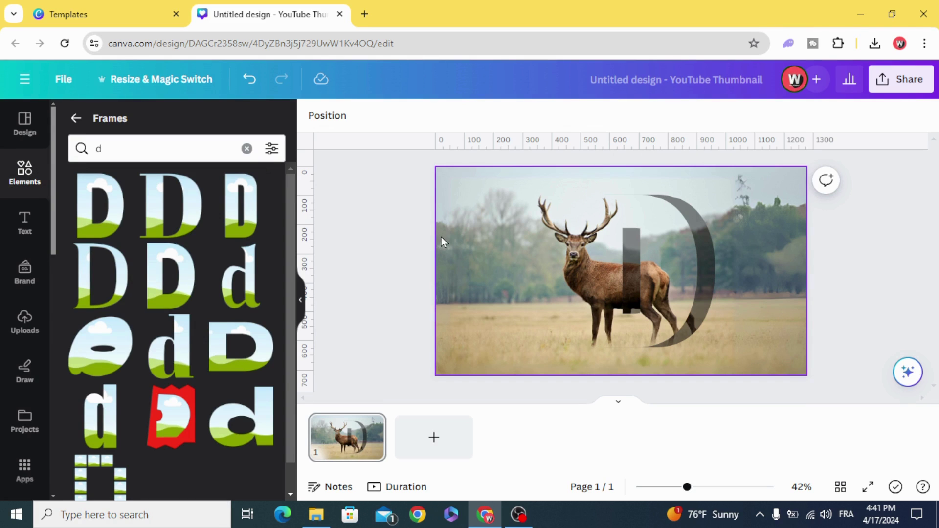
Nudge the photo inside the D frame slightly left to align with the background deer
double_click(710, 265)
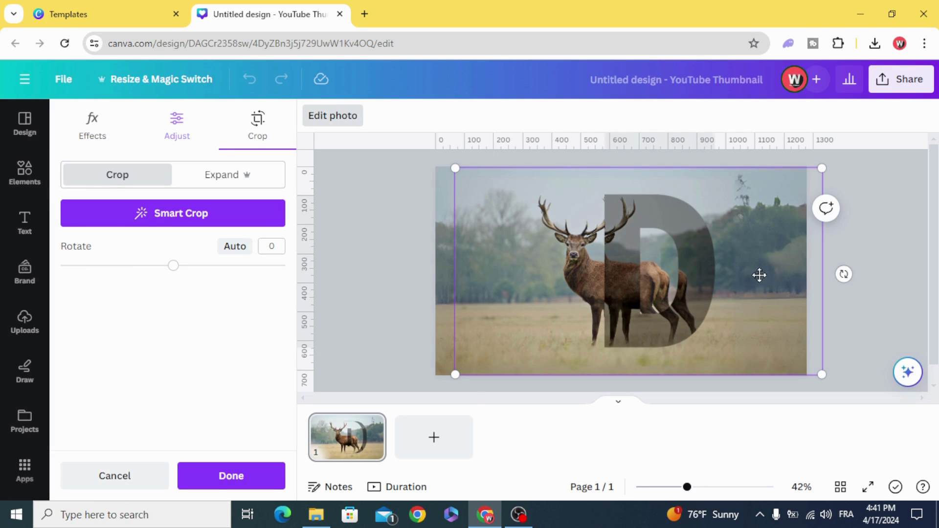
drag(759, 275, 741, 276)
click(396, 275)
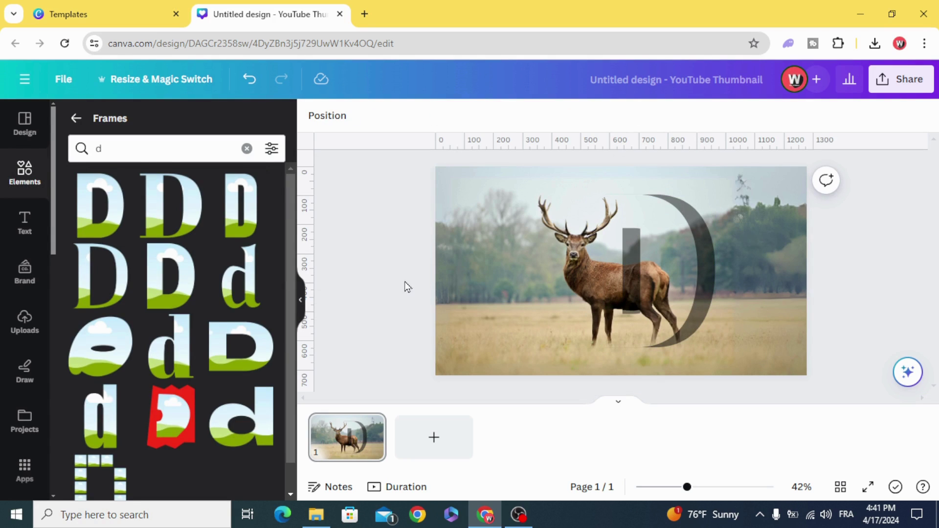
Give the D frame a solid white border of weight 5
click(651, 231)
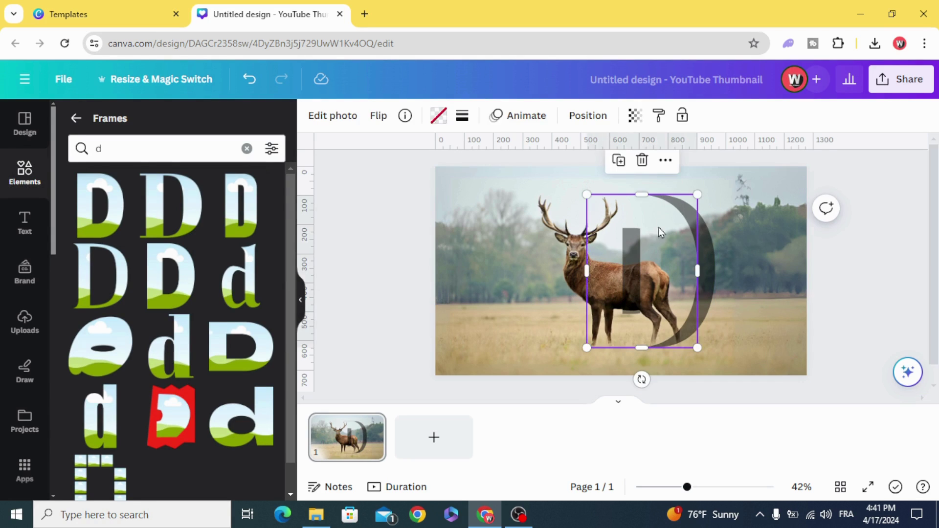
click(463, 118)
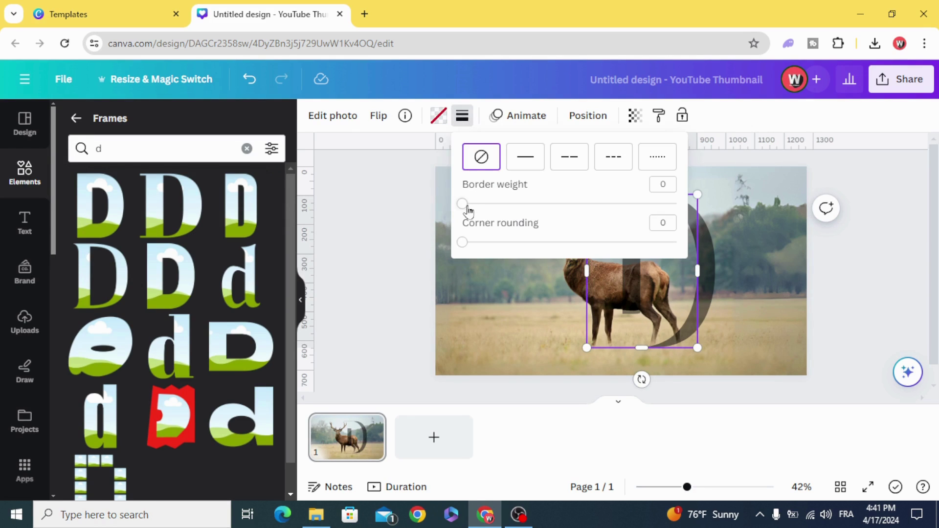
drag(468, 210, 473, 209)
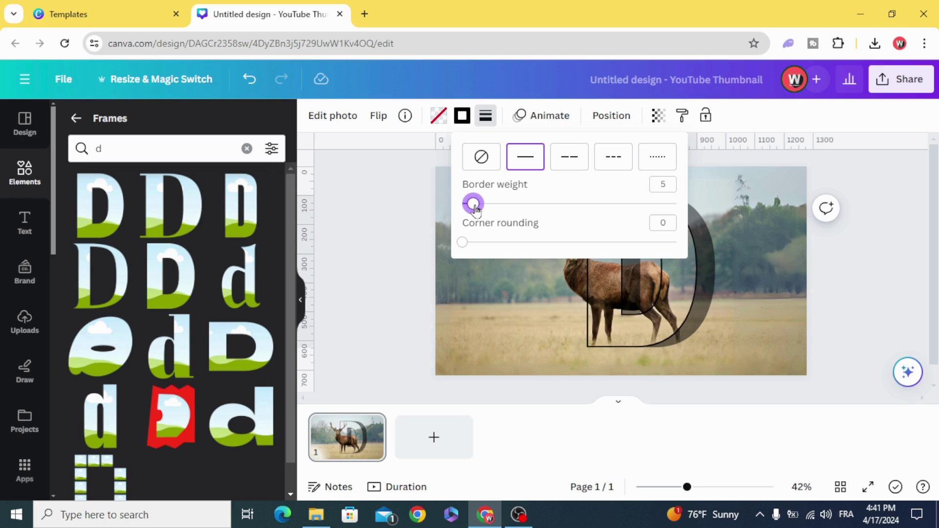
click(462, 115)
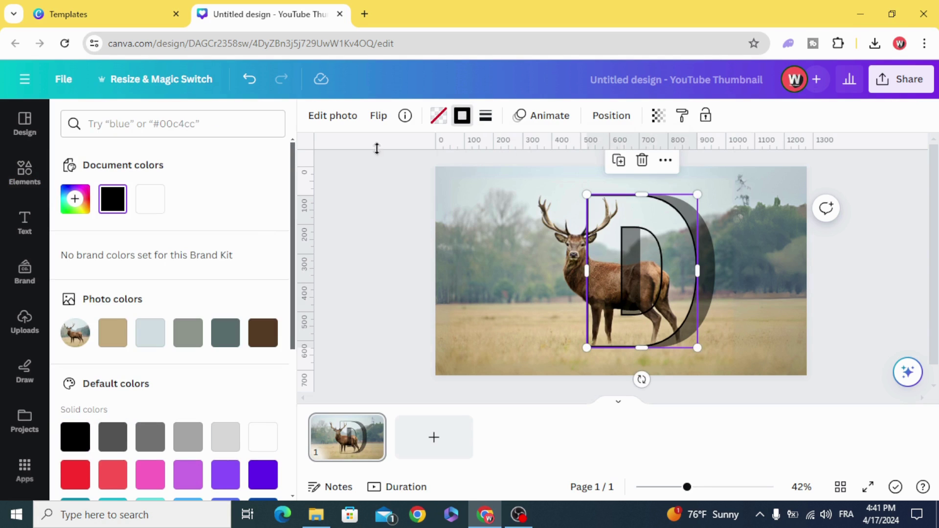
click(152, 199)
click(382, 264)
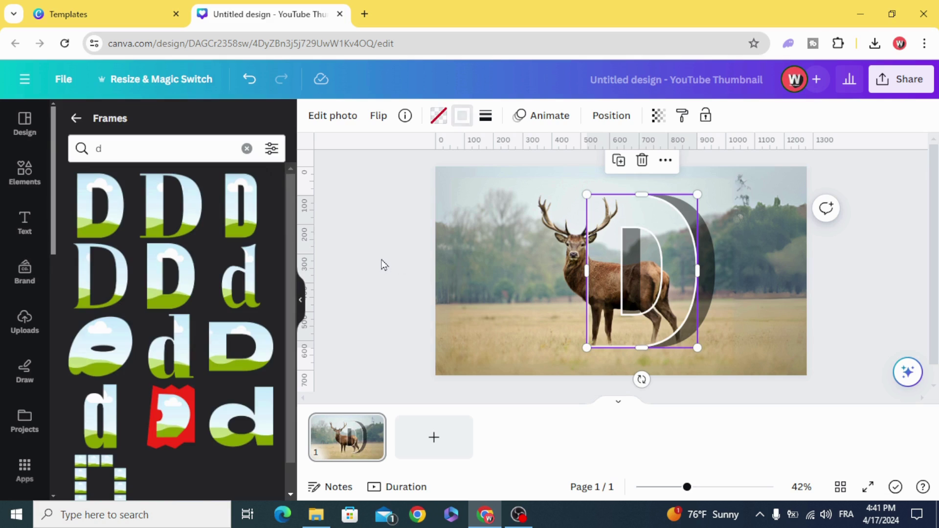
Cut out the deer by applying BG Remover to the background photo
click(460, 240)
click(326, 123)
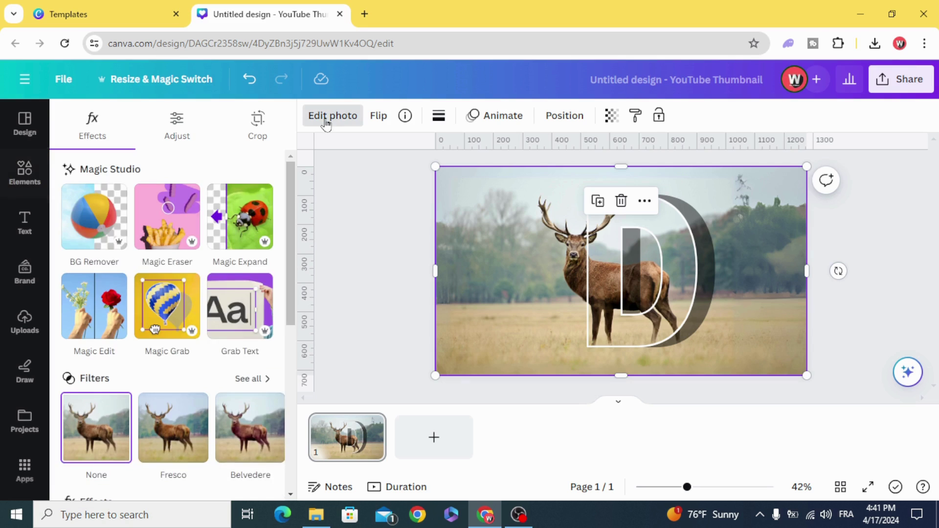
click(113, 211)
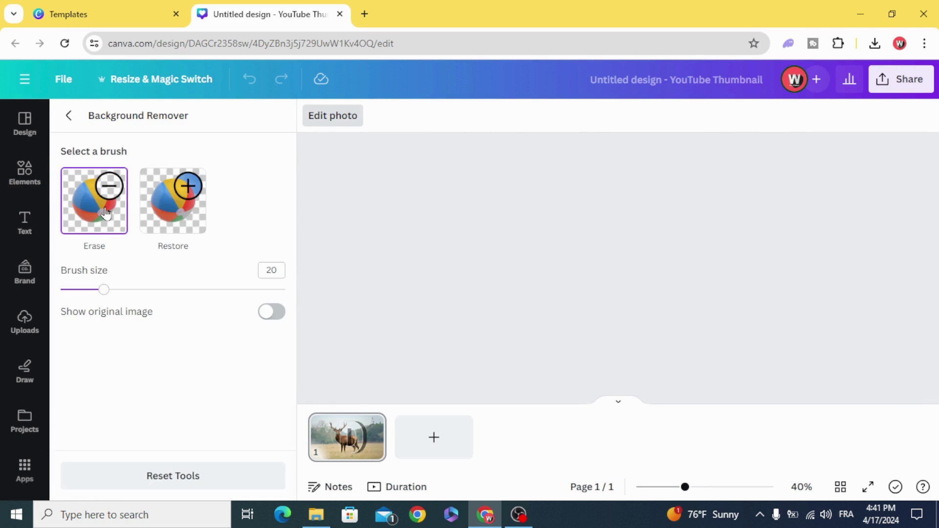
click(64, 117)
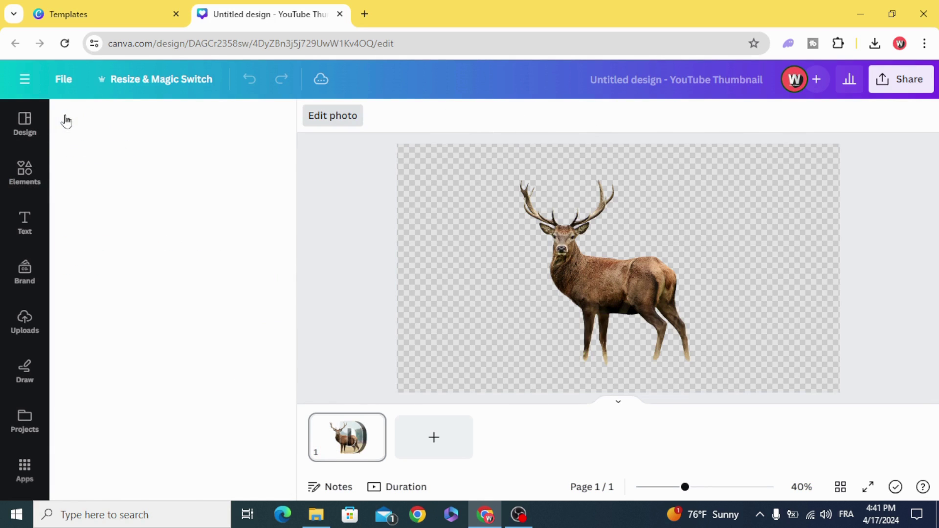
Bring the cut-out deer to the top layer, in front of the D frame
right_click(510, 240)
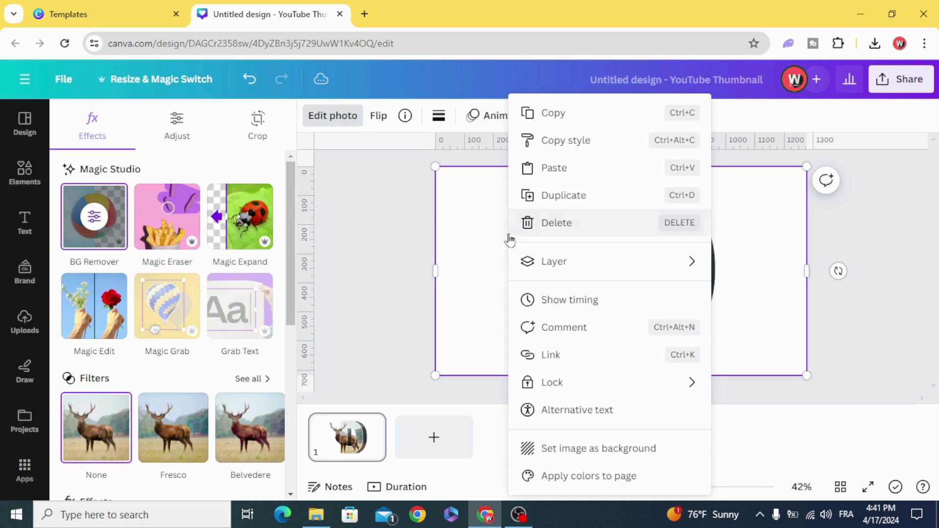
mouse_move(704, 269)
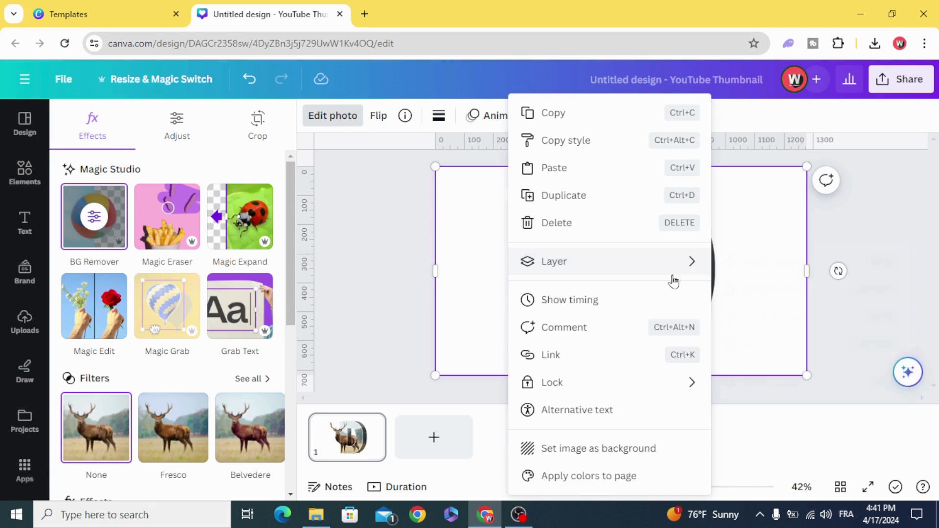
click(771, 391)
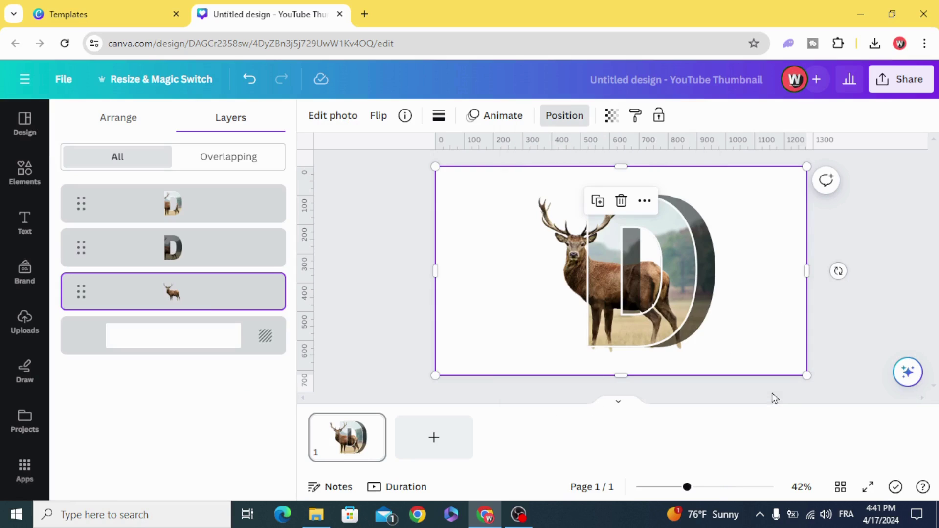
drag(217, 298, 217, 211)
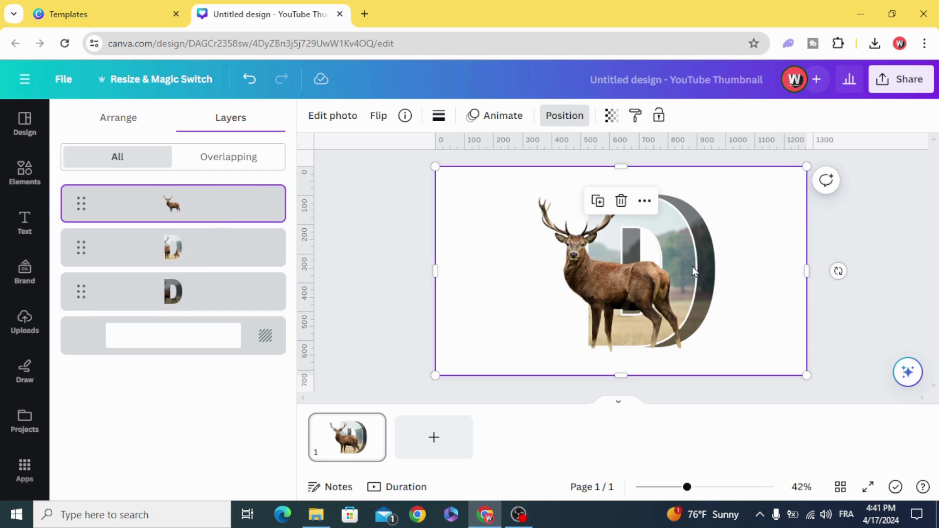
Crop the deer image's right side to width 582 and trim its bottom edge
drag(806, 267, 594, 277)
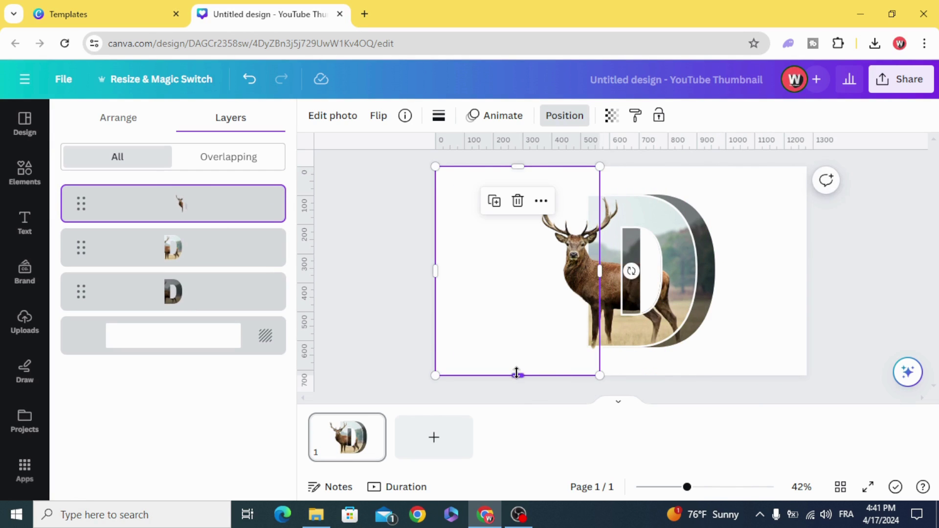
drag(516, 373, 516, 319)
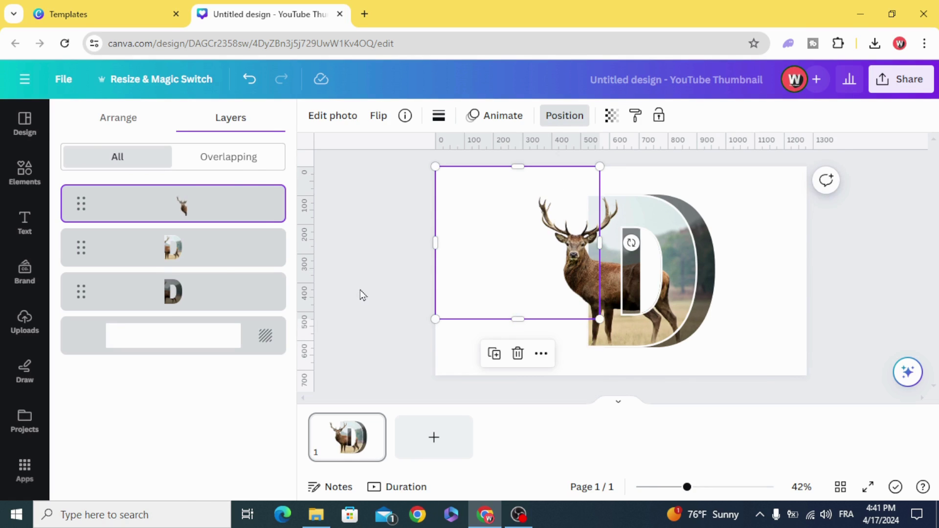
click(360, 292)
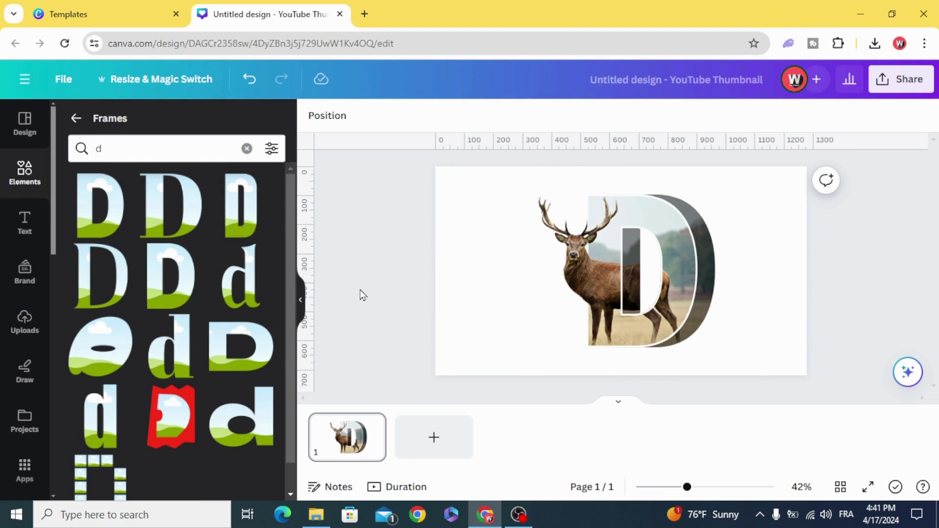
Download the design as a PNG with a transparent background
click(911, 88)
scroll(844, 313, down, 2)
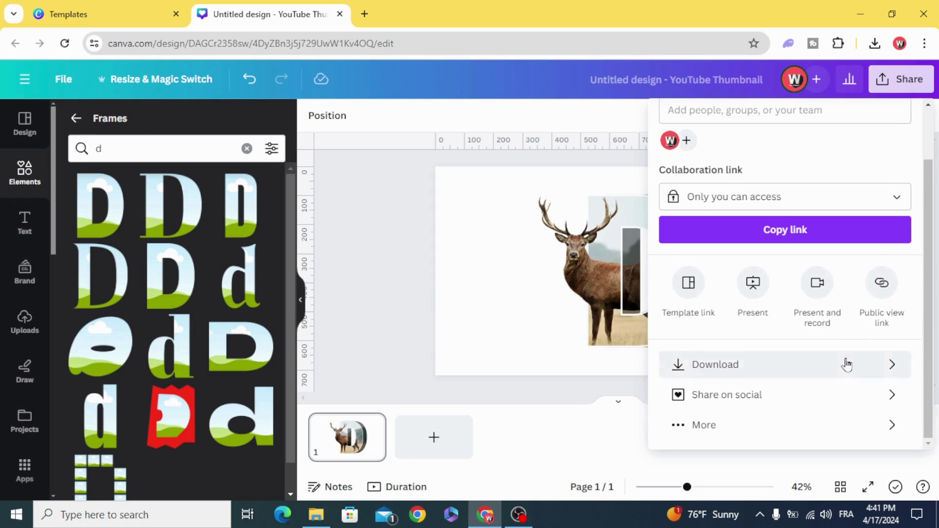
click(846, 364)
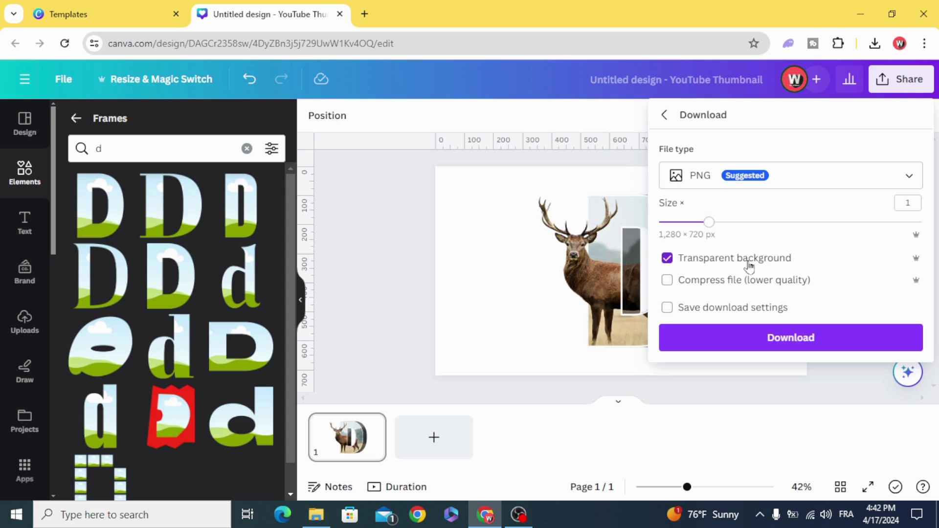
click(807, 333)
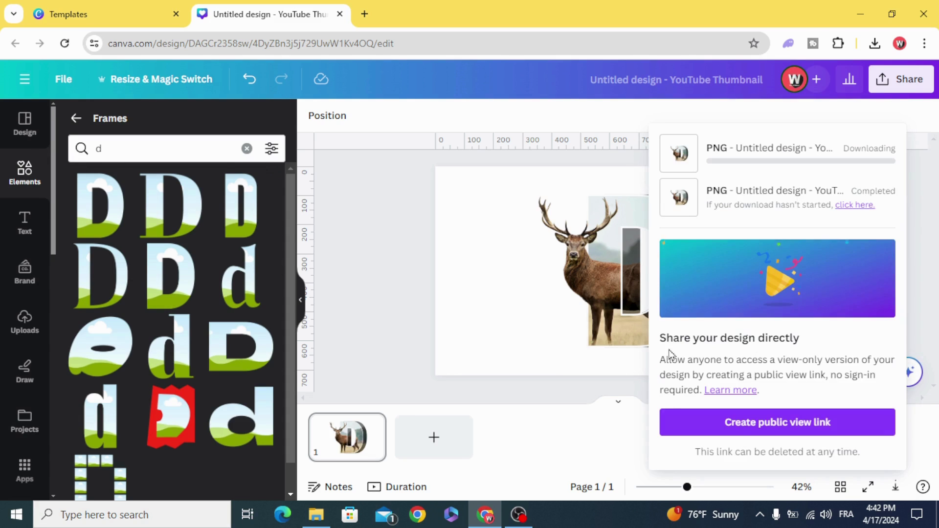
Drag the downloaded PNG from the browser downloads into Uploads
click(382, 322)
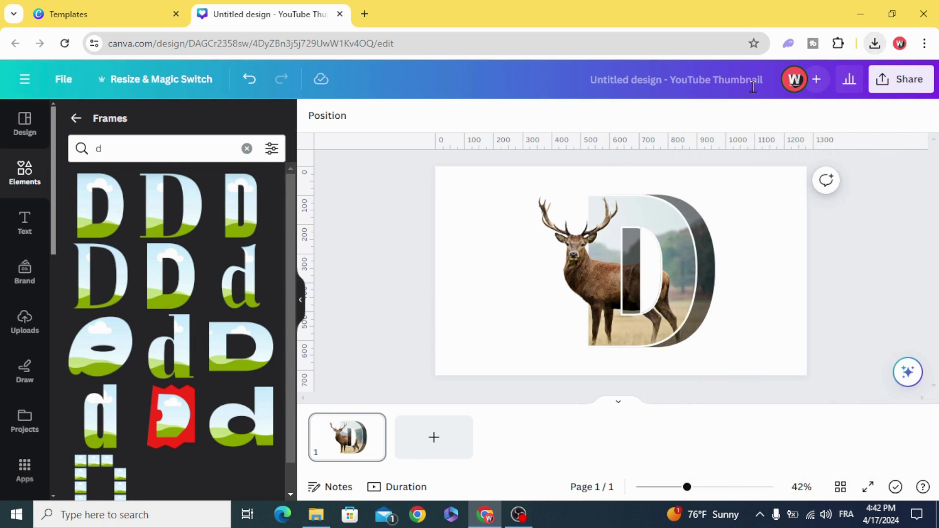
click(874, 44)
drag(763, 111, 182, 328)
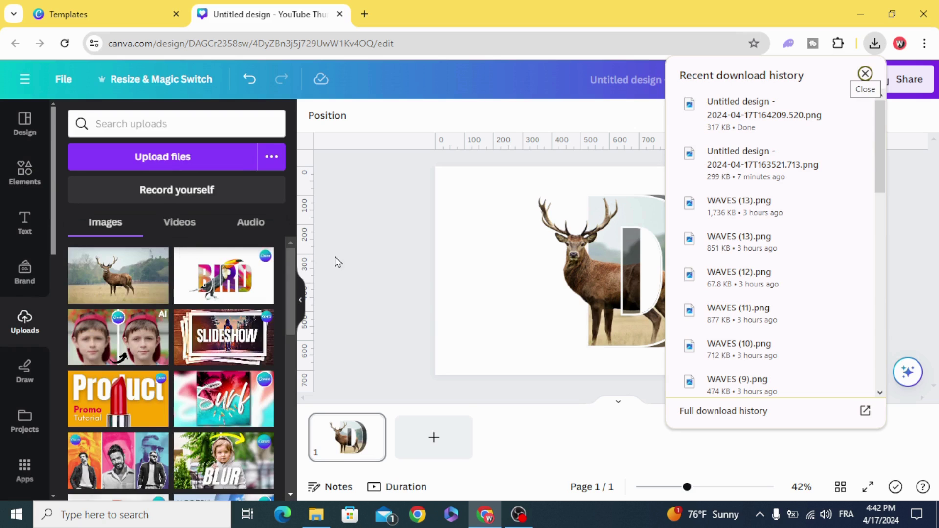
Add a second page with a turquoise background and place the uploaded deer-D PNG on it
click(403, 272)
click(433, 437)
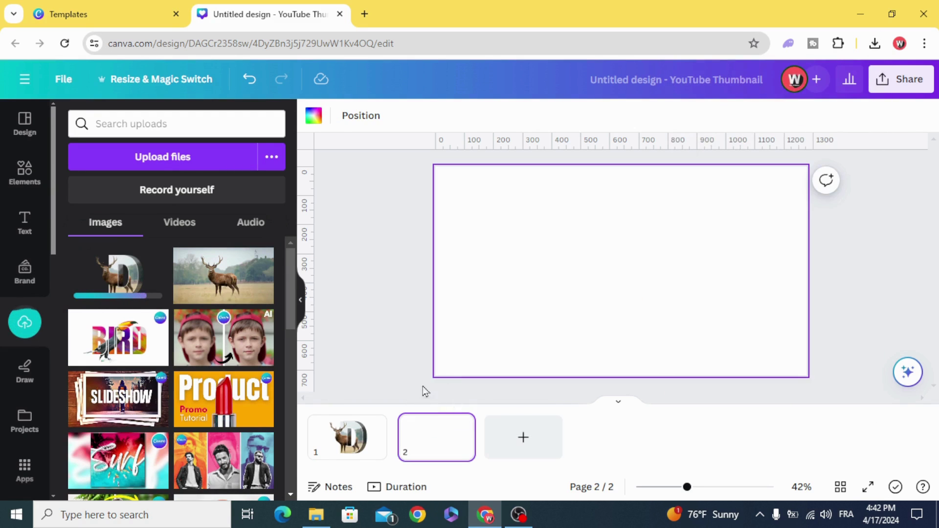
click(313, 115)
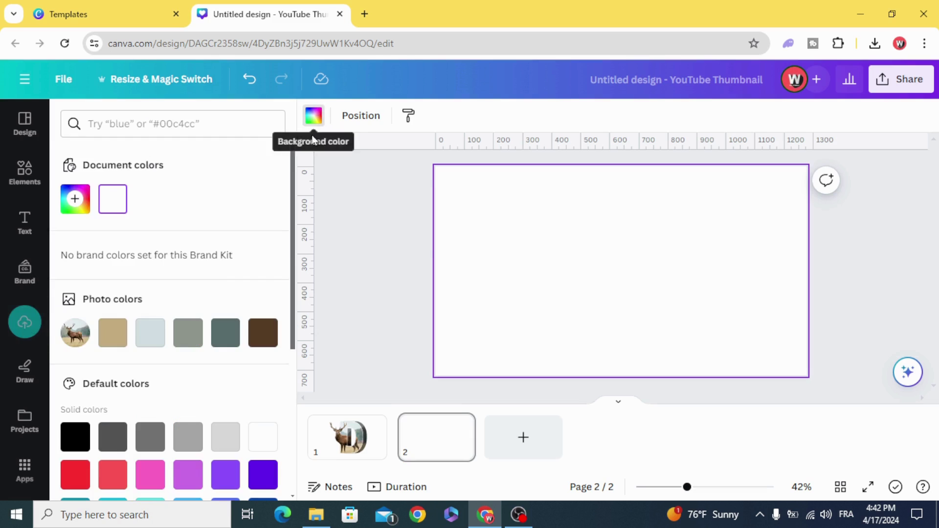
scroll(198, 295, down, 3)
scroll(198, 295, down, 1)
click(149, 310)
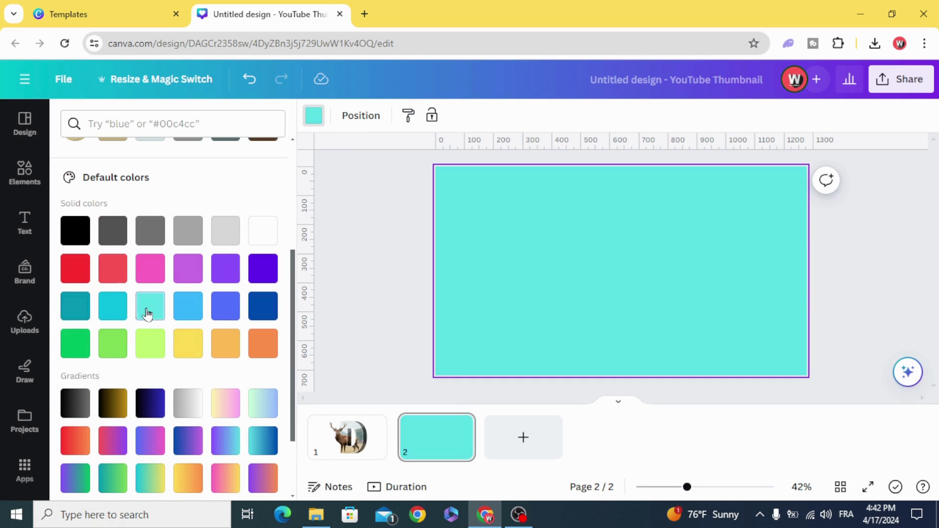
click(24, 321)
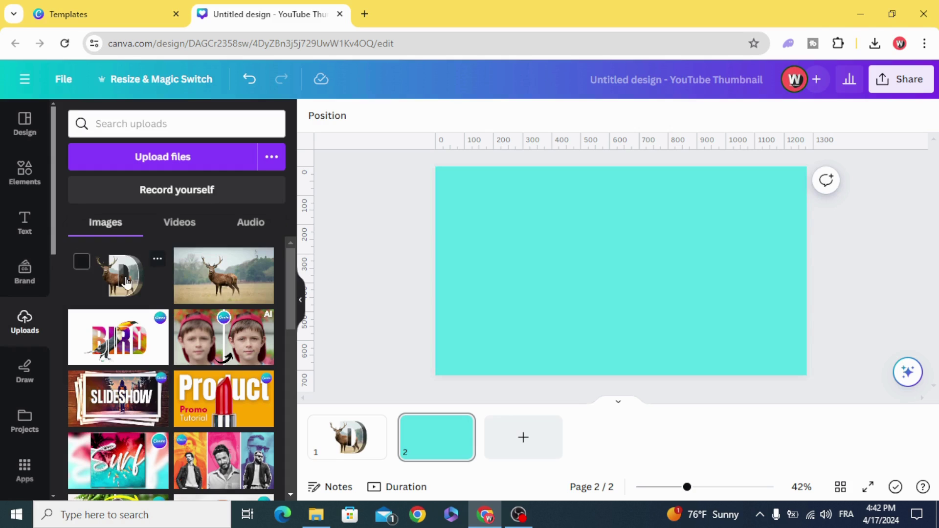
drag(120, 274, 574, 225)
Give the deer-D image a Drop shadow with distance lowered to 23
click(331, 115)
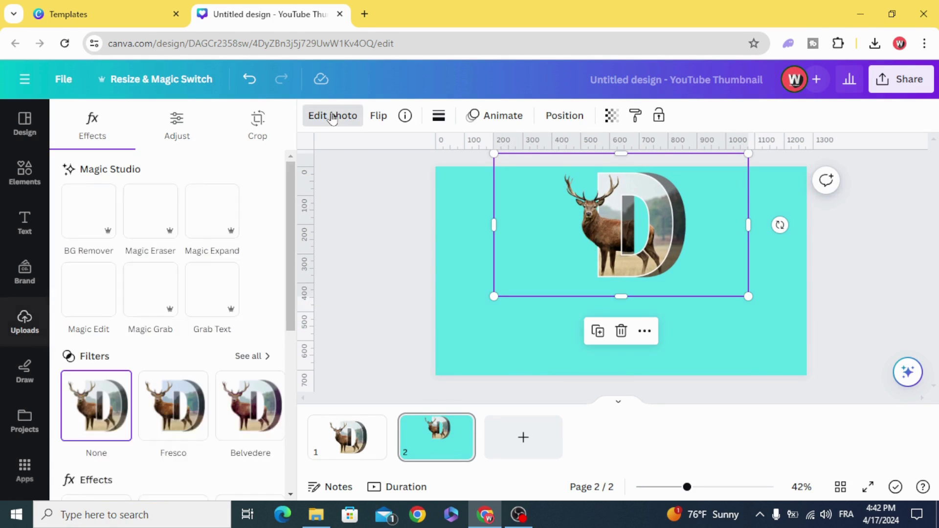
scroll(188, 291, down, 1)
scroll(188, 294, down, 5)
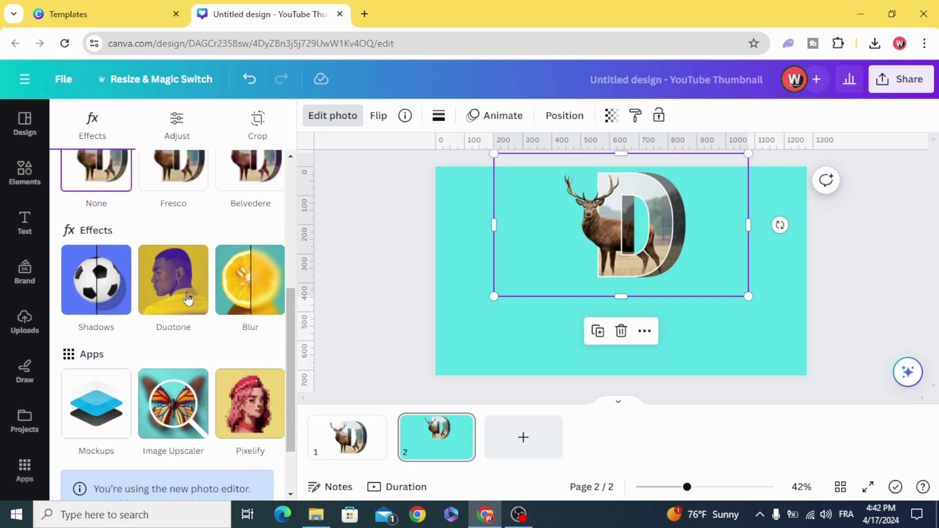
click(103, 262)
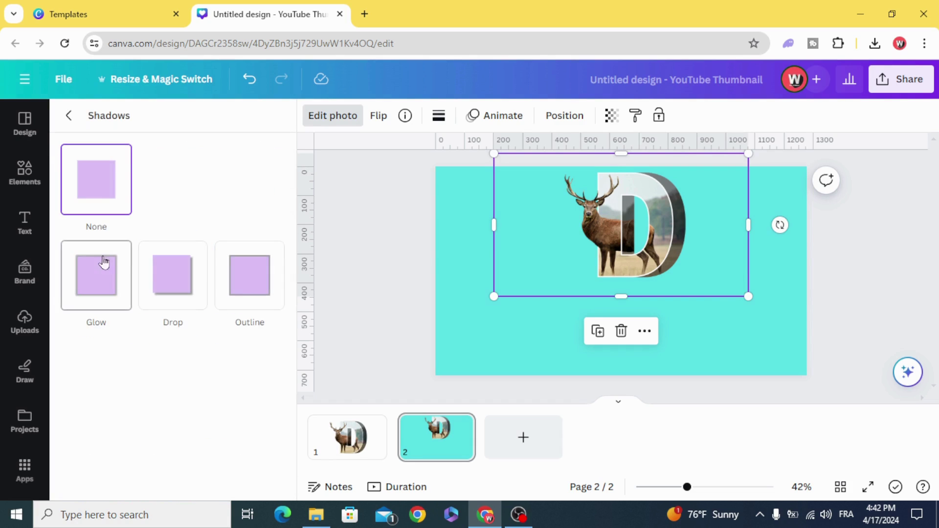
click(168, 280)
scroll(107, 417, down, 2)
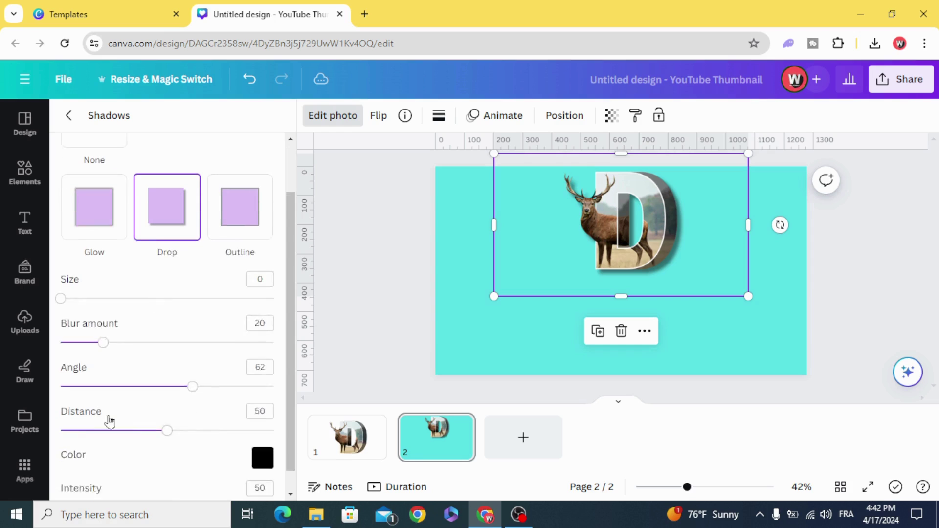
drag(167, 407, 117, 407)
click(353, 281)
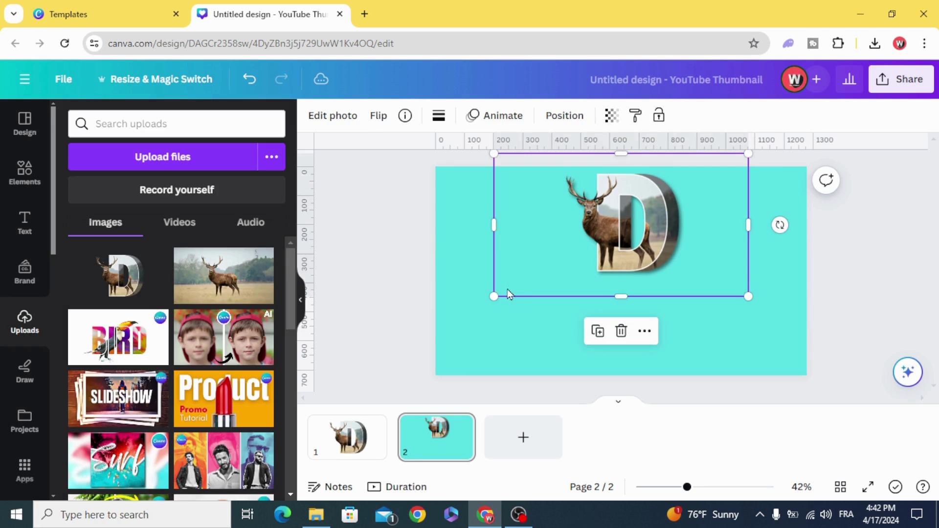
Enlarge the deer-D image from a corner and nudge it slightly down and right
click(490, 302)
click(494, 294)
drag(494, 294, 460, 317)
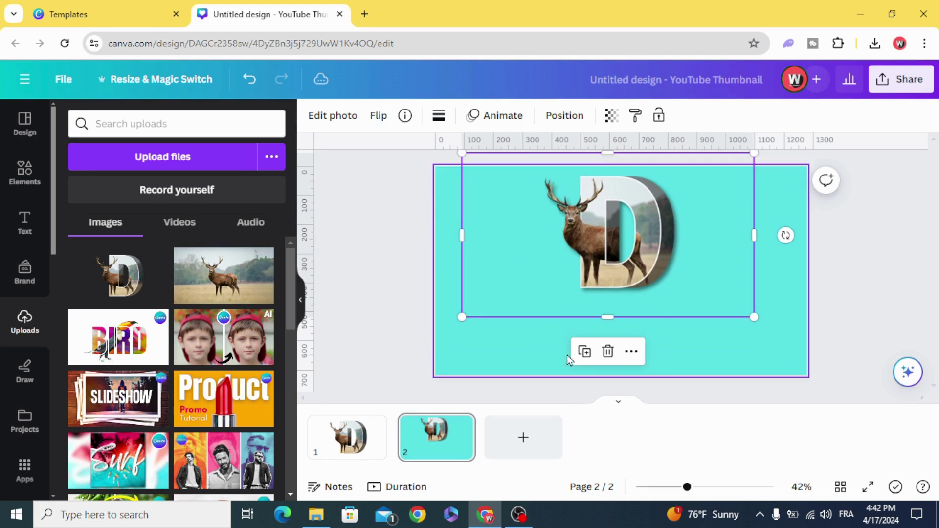
drag(586, 279, 591, 310)
Duplicate the image, flip the copy vertically and position it directly beneath the original
key(ctrl+d)
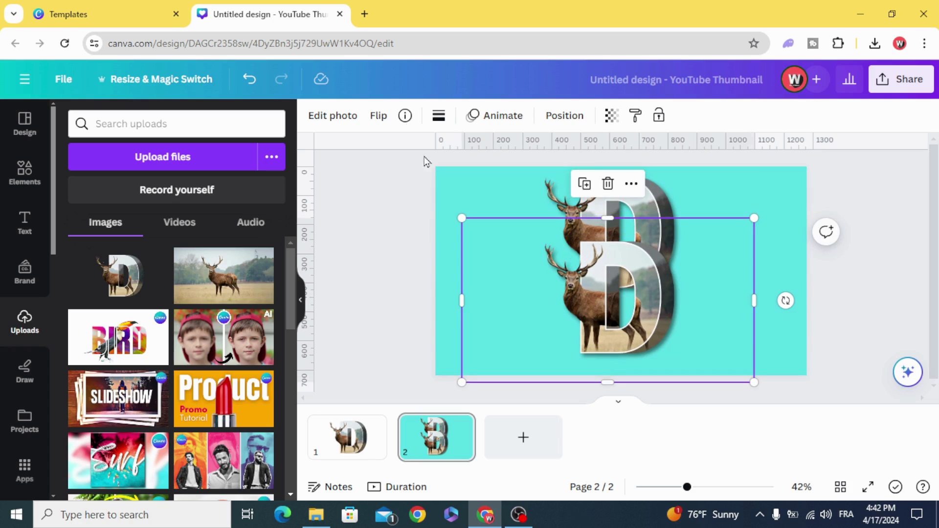
click(379, 117)
click(414, 190)
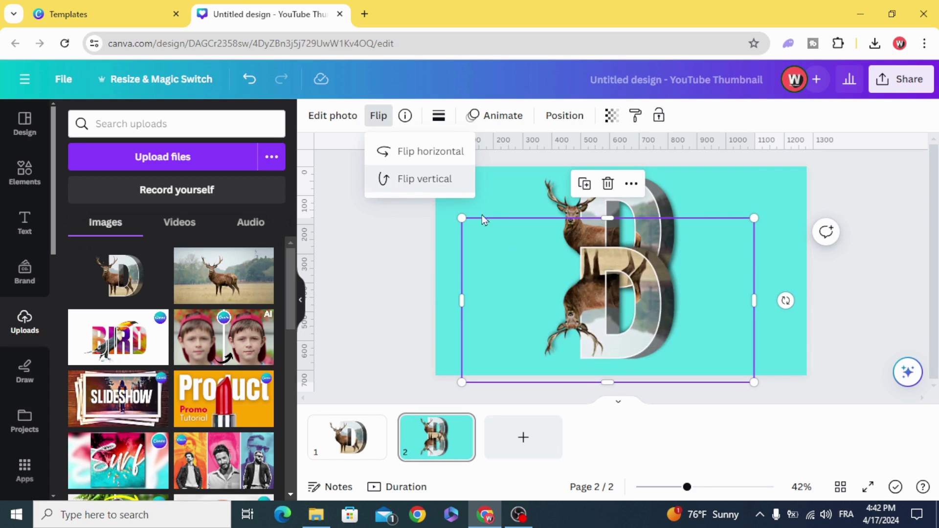
drag(591, 274, 586, 313)
click(398, 269)
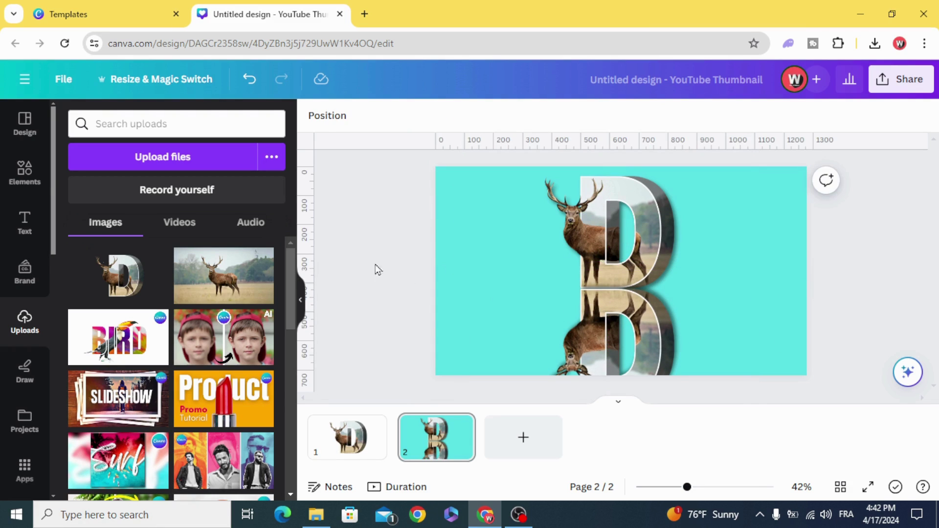
click(23, 171)
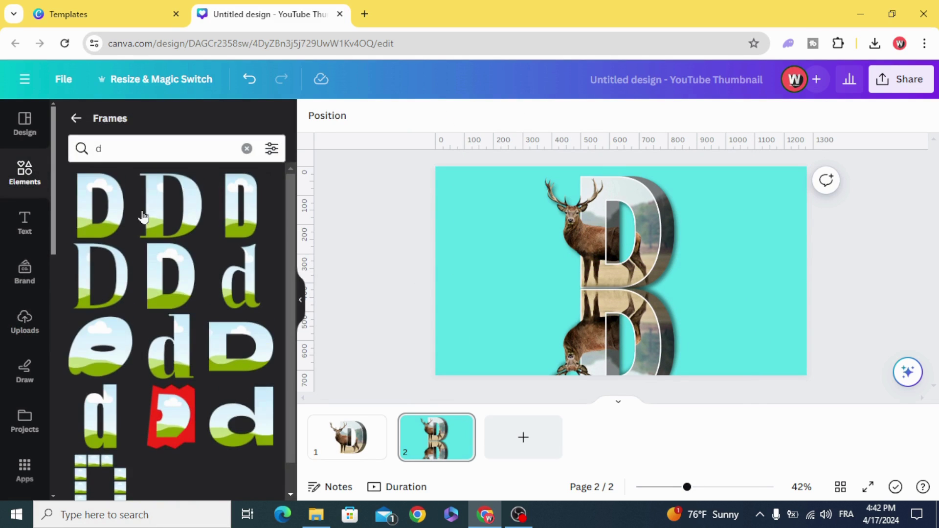
Add a square shape from the Elements Shapes section to the page
click(76, 119)
scroll(140, 269, down, 2)
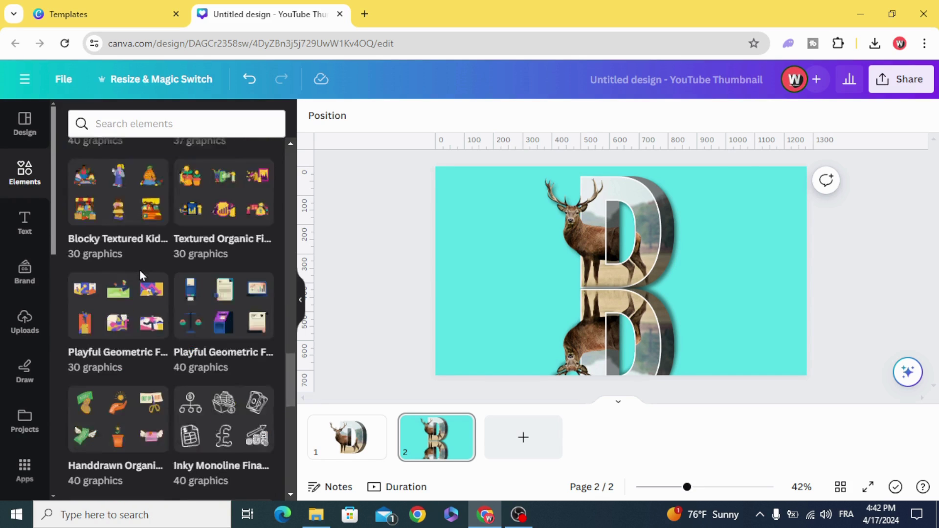
scroll(140, 272, up, 10)
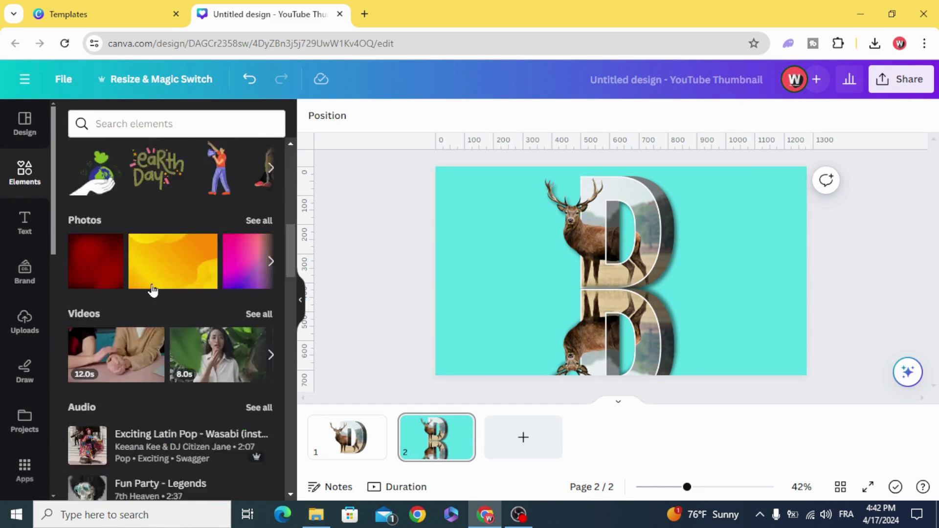
scroll(146, 301, up, 1)
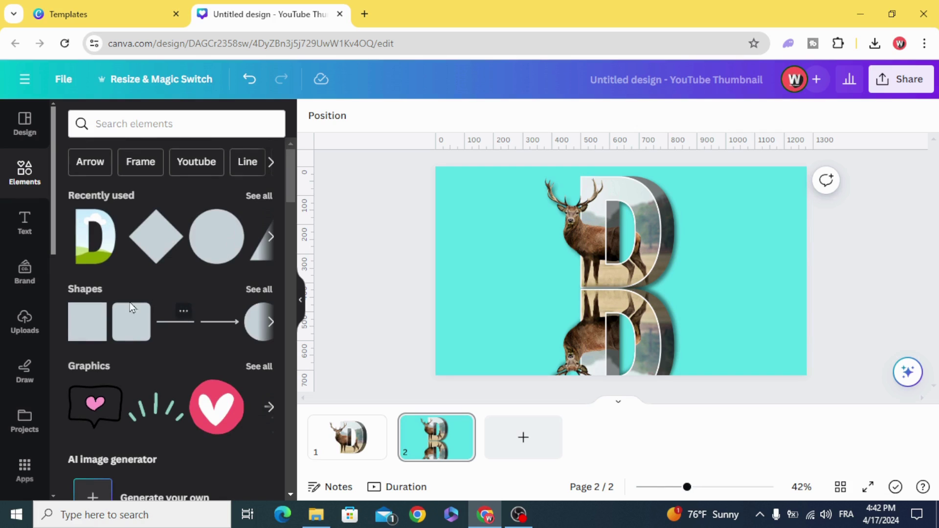
click(79, 328)
Fill the square with the black-to-grey gradient and begin adding a custom gradient colour
click(382, 118)
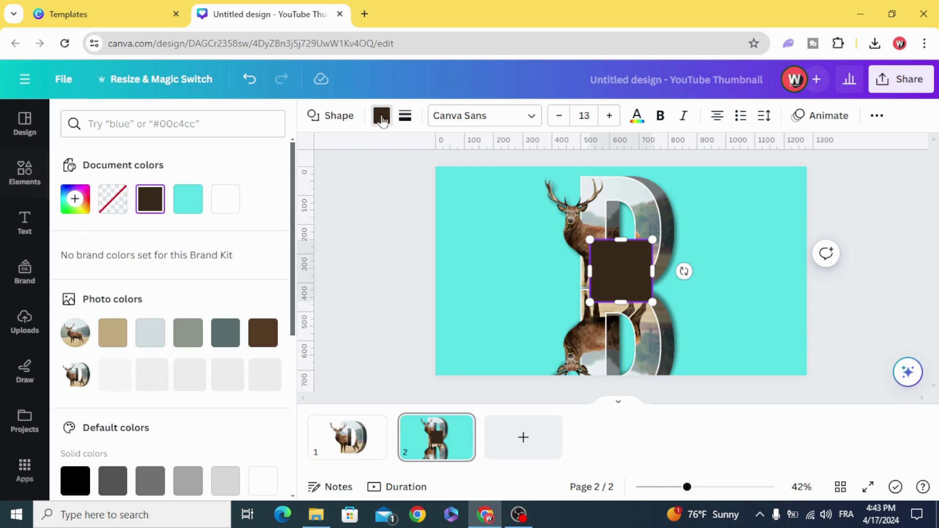
scroll(194, 214, down, 6)
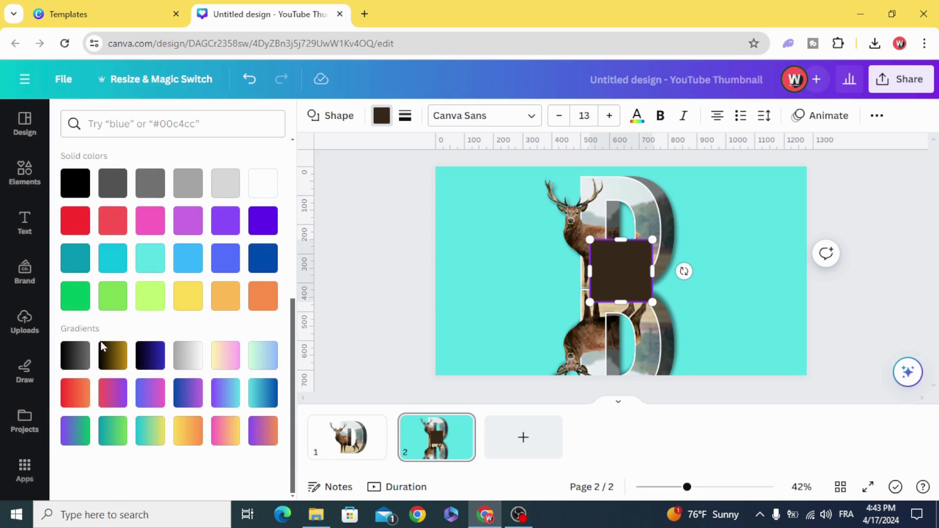
click(72, 355)
scroll(75, 356, up, 6)
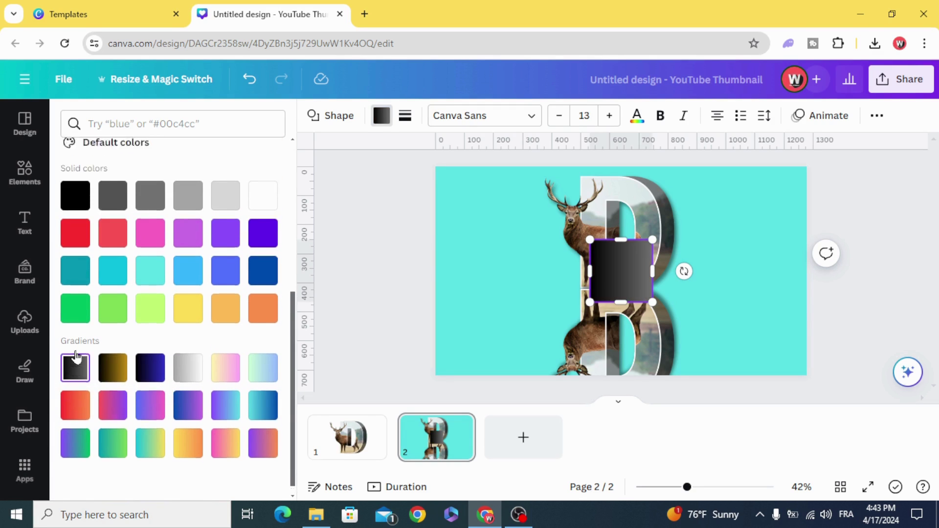
click(74, 198)
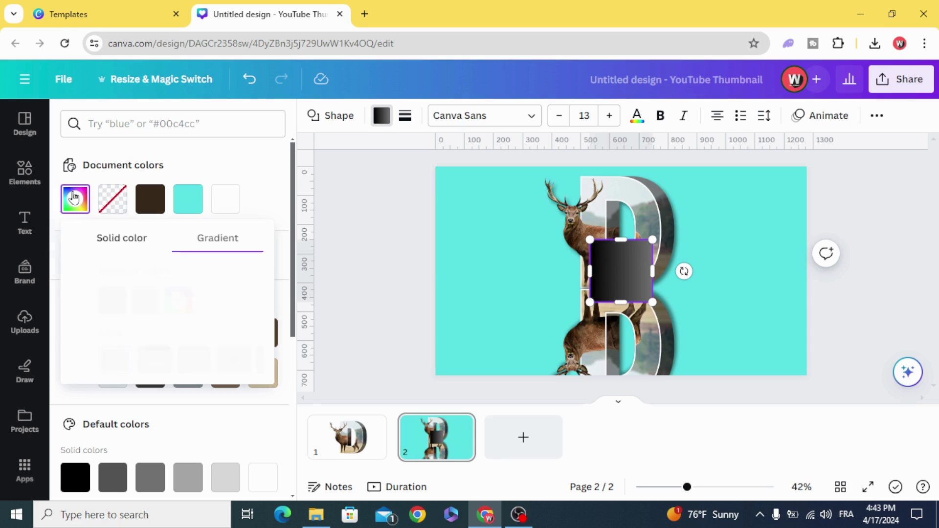